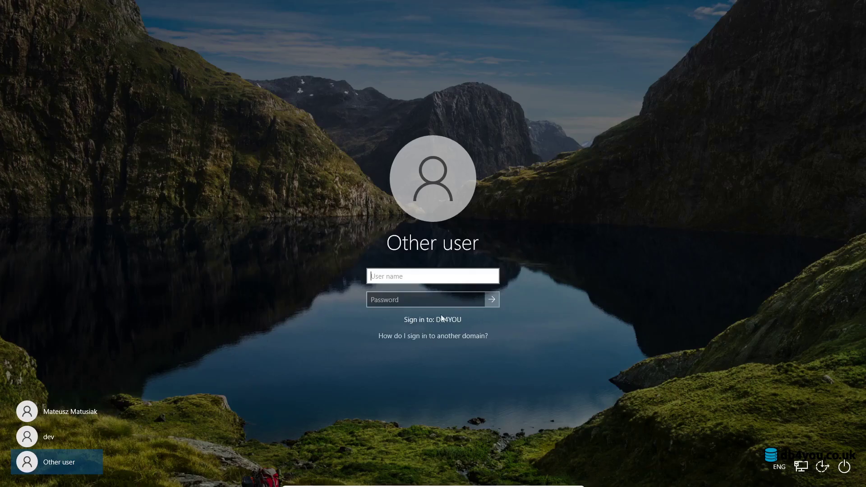
Sign in to the Windows domain account with its password.
left_click(41, 411)
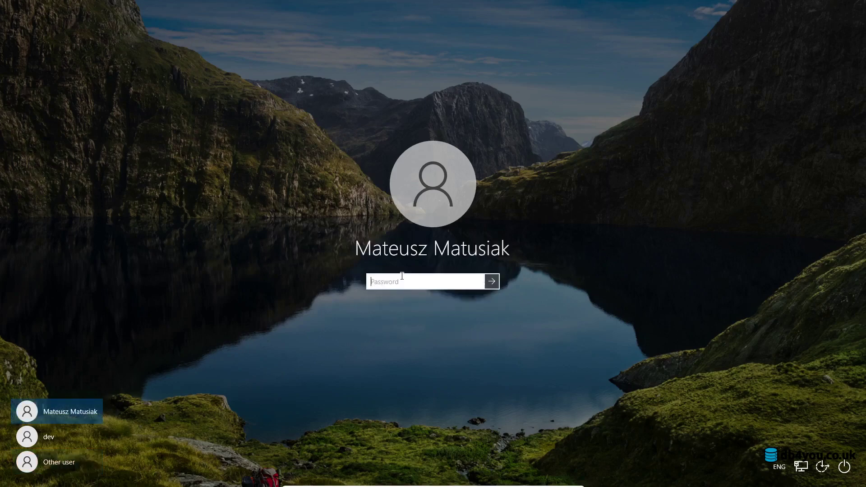
type("****")
key("Return")
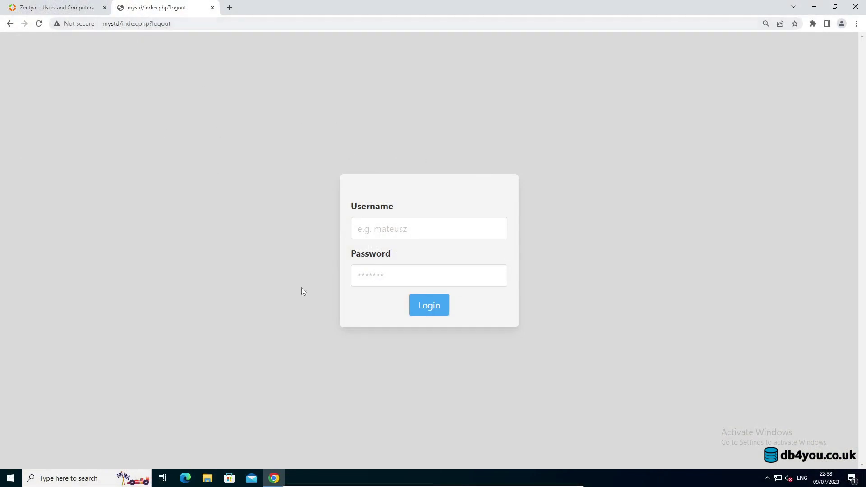
Review the members of the Sales and Warehouse groups in Zentyal Users and Computers.
left_click(438, 235)
left_click(62, 8)
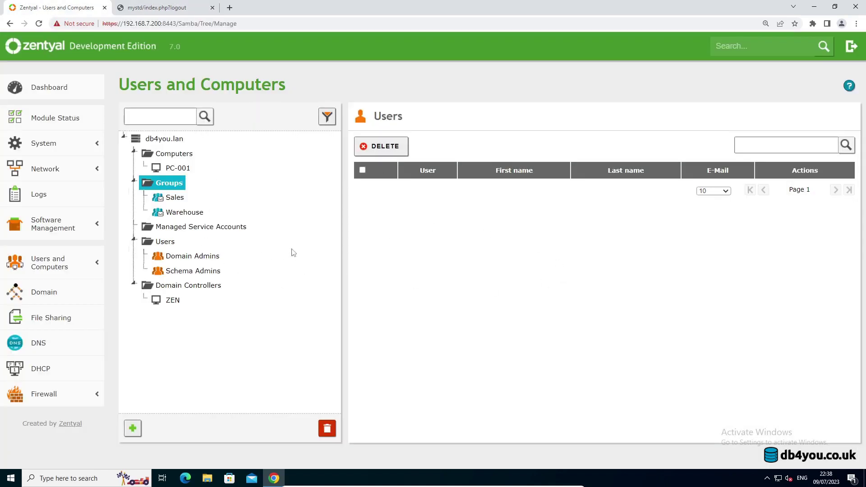
left_click(175, 198)
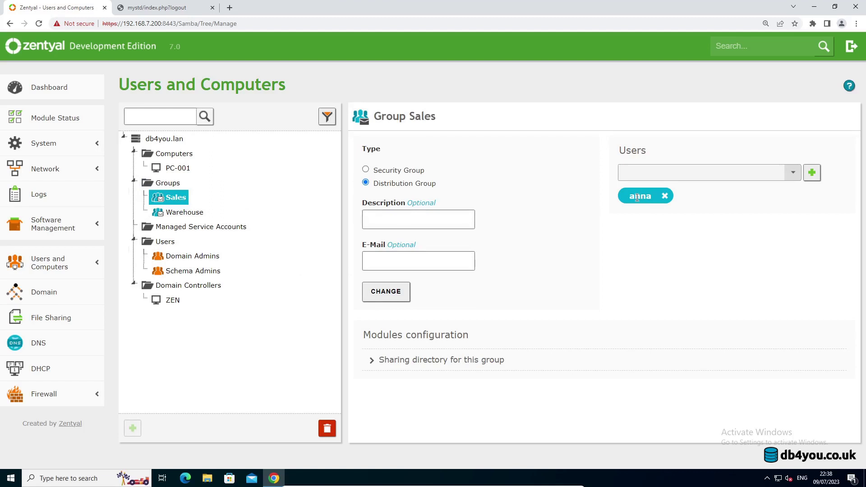
left_click(183, 215)
left_click(179, 197)
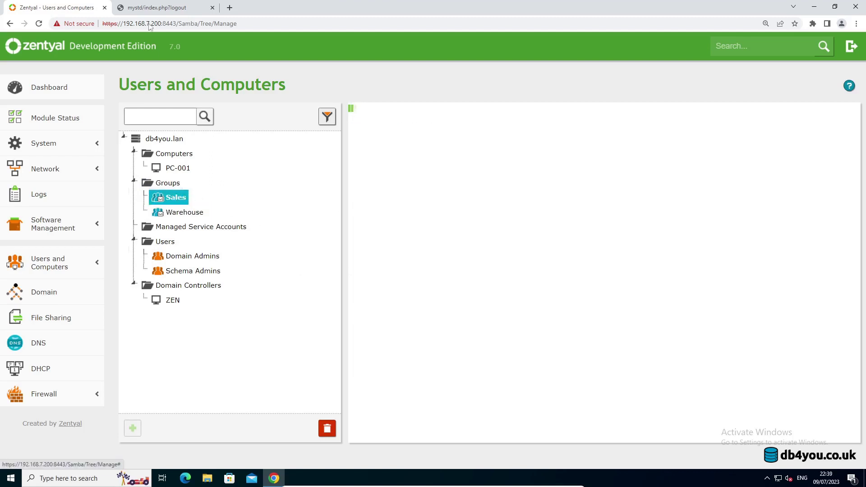
Log in to MySTD as the Warehouse user with the saved username and password.
left_click(154, 6)
left_click(387, 225)
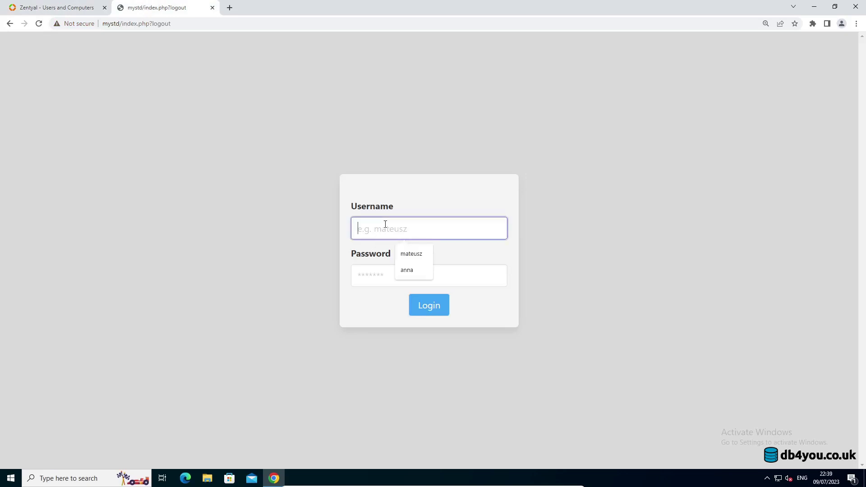
left_click(410, 253)
left_click(402, 278)
type("•••••••••")
key("Return")
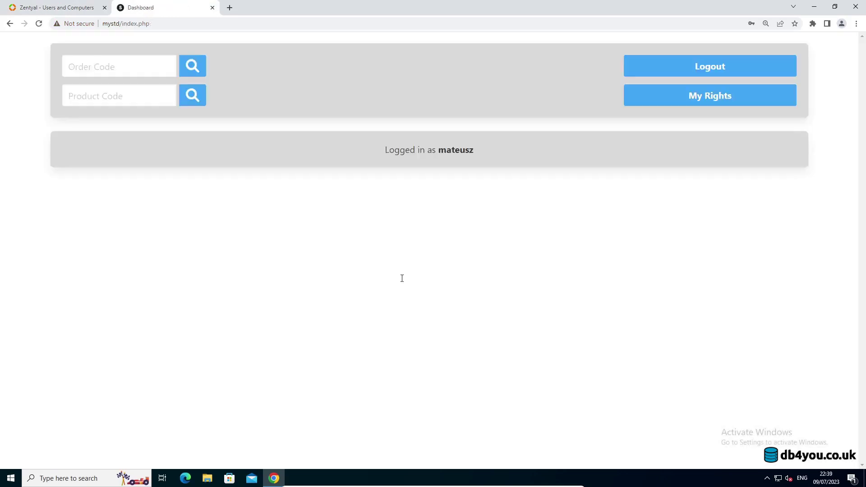
Check the My Rights page showing the Warehouse group membership.
left_click(653, 103)
double_click(96, 121)
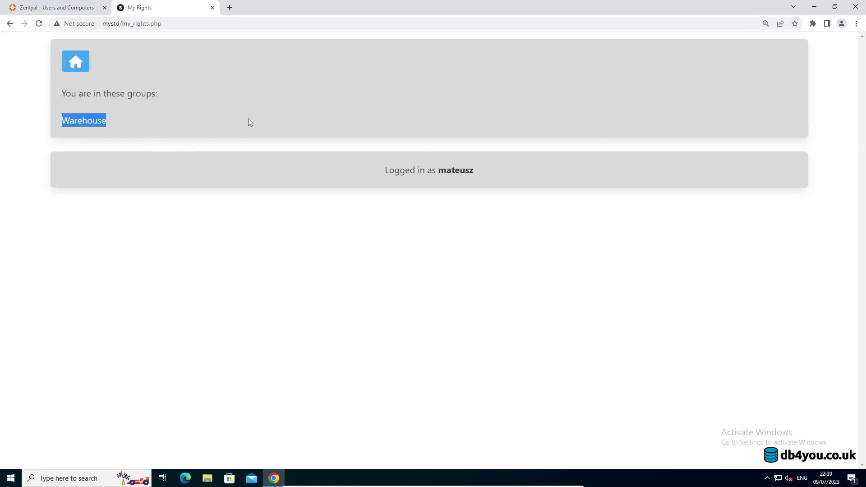
left_click(314, 131)
Search the saved order code, view product BR03ST3YRB's details, then return to the dashboard.
left_click(76, 62)
left_click(141, 70)
left_click(124, 91)
left_click(192, 66)
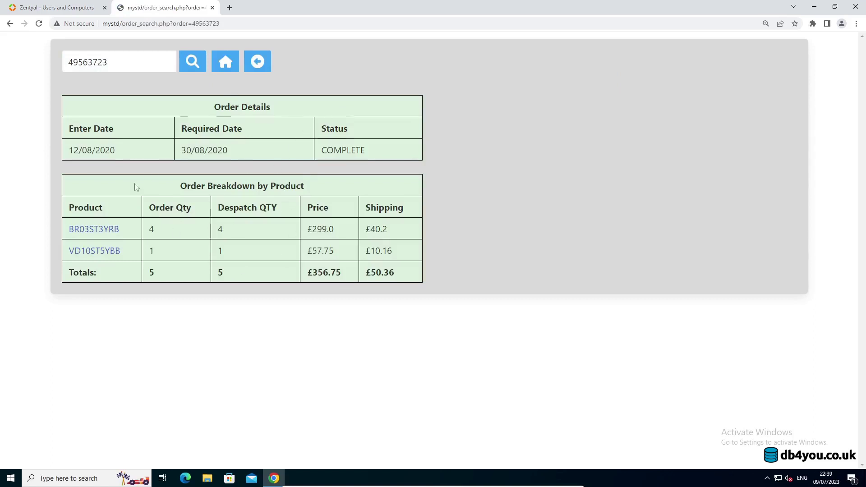
left_click(90, 230)
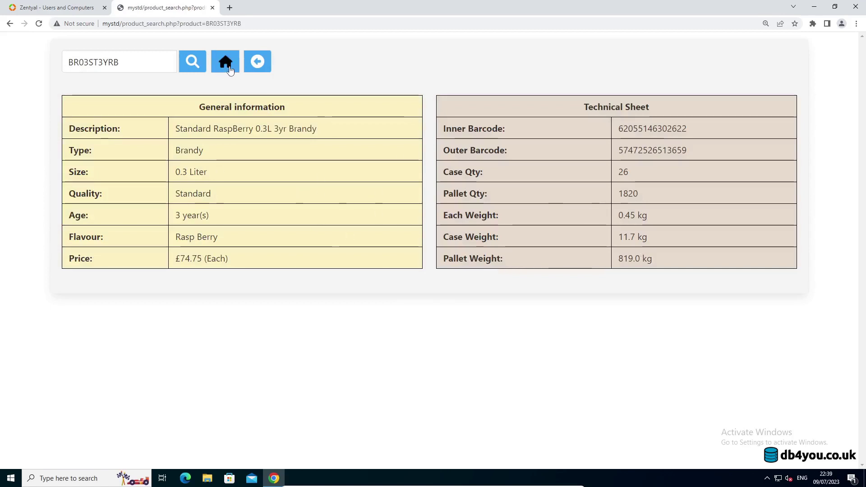
left_click(237, 72)
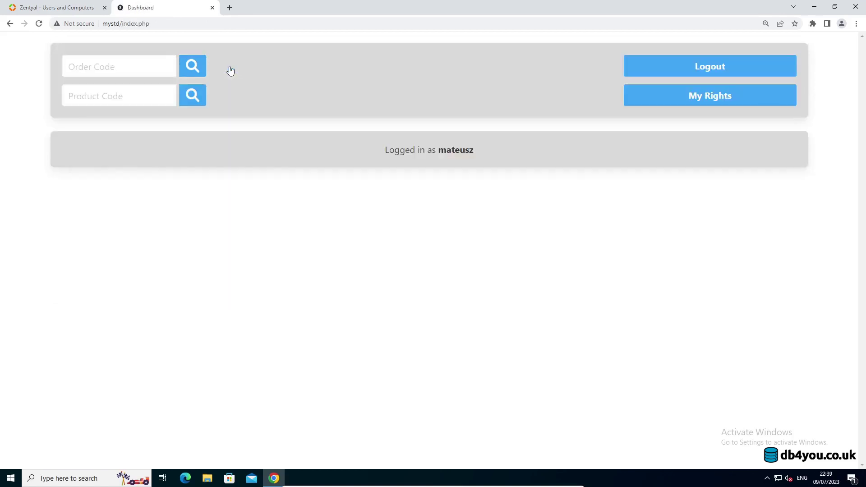
Log out and sign back in as the Sales user, dismissing Chrome's password warning.
left_click(711, 66)
left_click(416, 229)
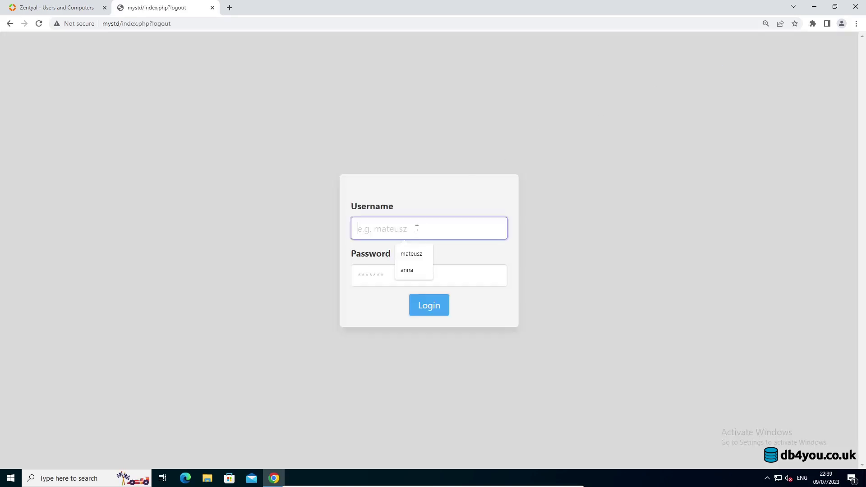
left_click(413, 269)
left_click(404, 275)
type("a")
key("Return")
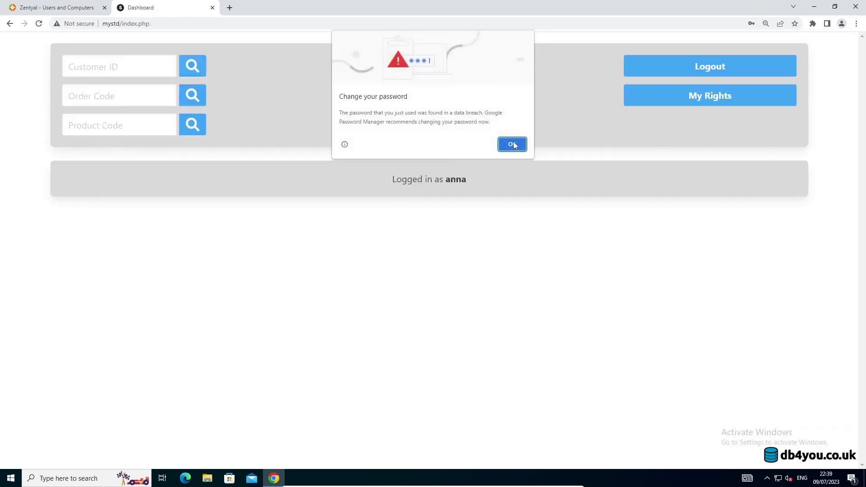
left_click(513, 143)
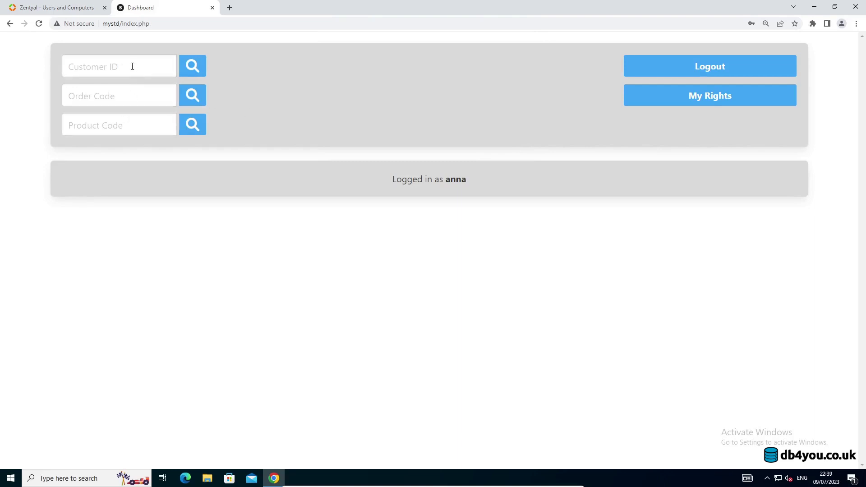
Search the saved order code to show the order with its Customer Details.
left_click(120, 94)
left_click(128, 119)
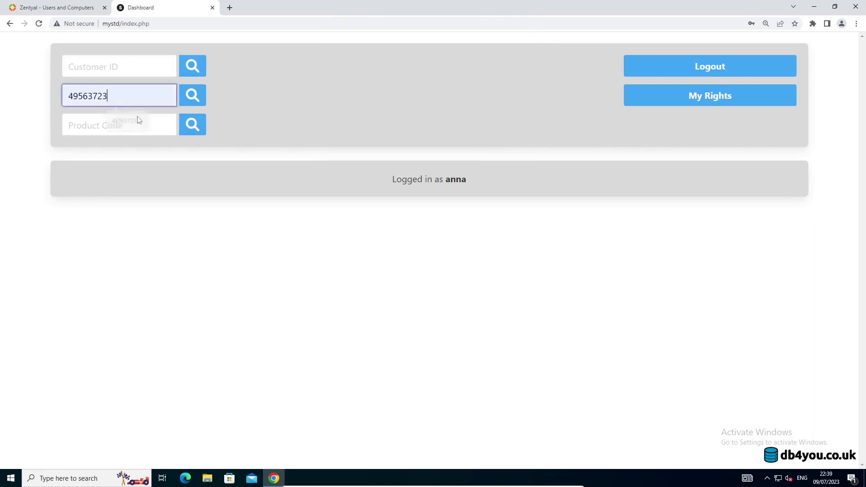
left_click(196, 107)
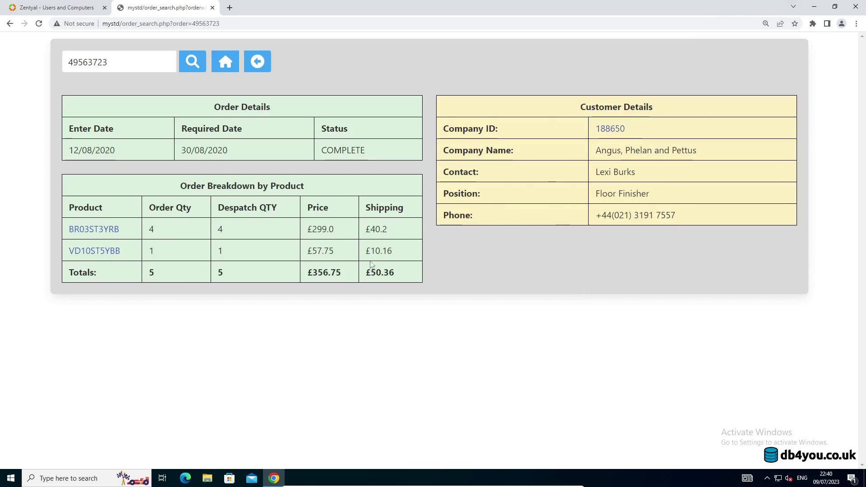
Look up the saved Customer ID from the dashboard to open the Angus, Phelan and Pettus record.
left_click(232, 67)
left_click(131, 66)
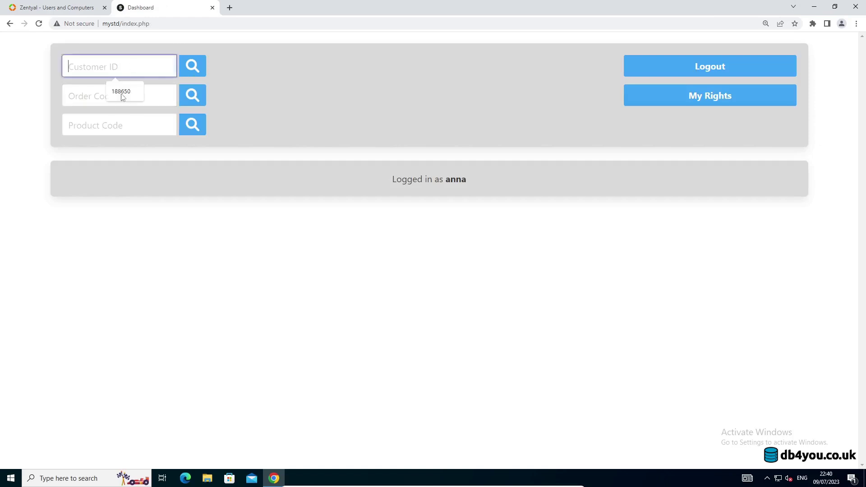
left_click(120, 91)
left_click(198, 66)
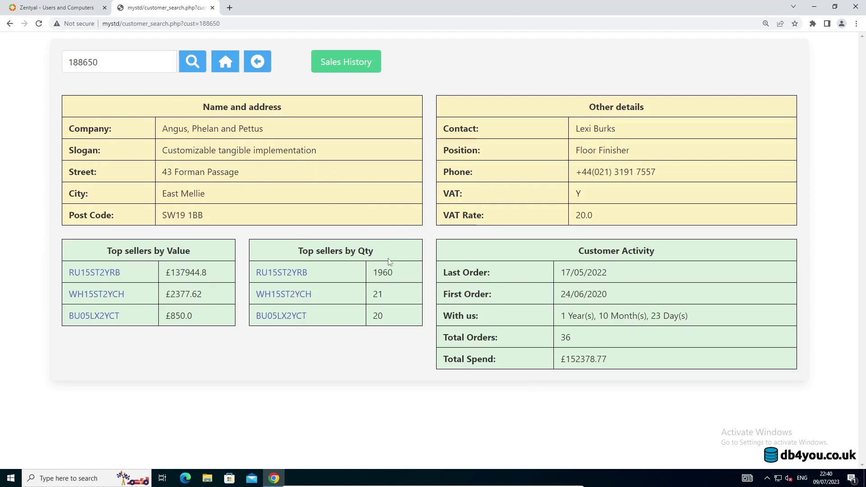
left_click(77, 10)
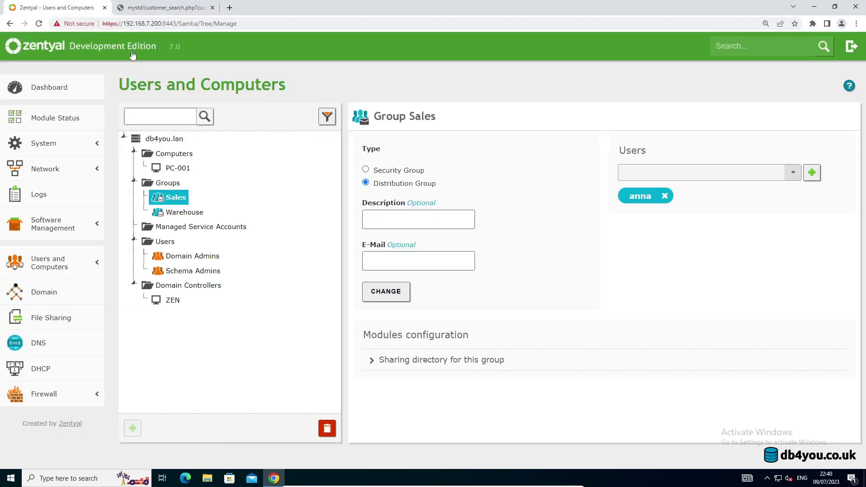
left_click(170, 11)
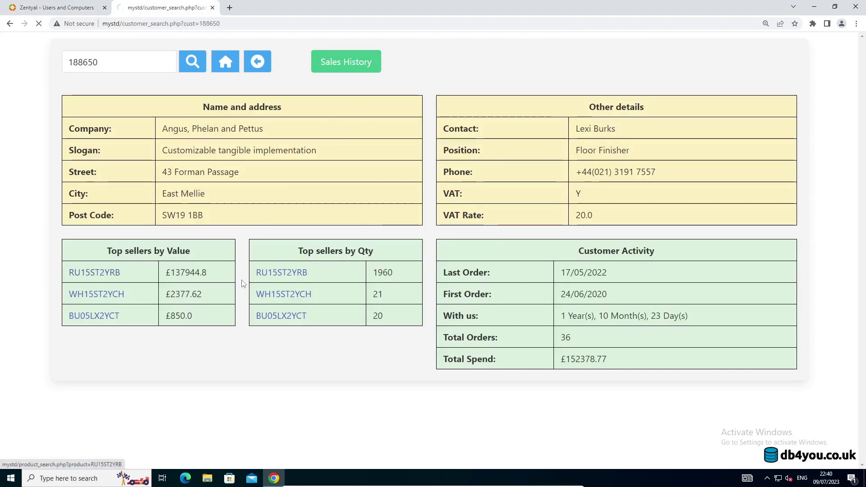
Open and scroll through product RU15ST2YRB's details.
left_click(96, 273)
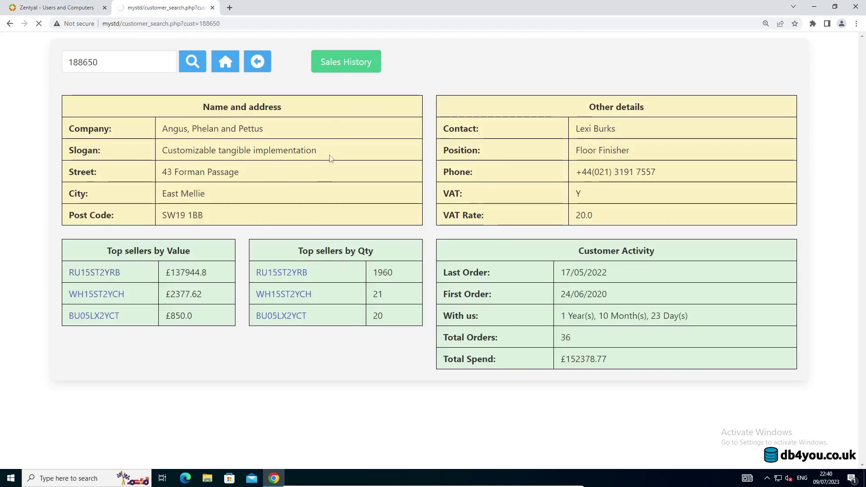
scroll(134, 351, "down", 1)
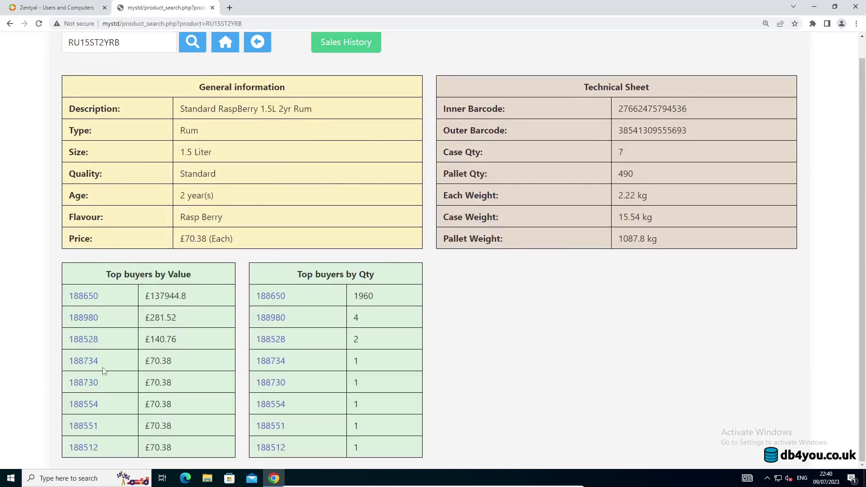
scroll(356, 361, "up", 1)
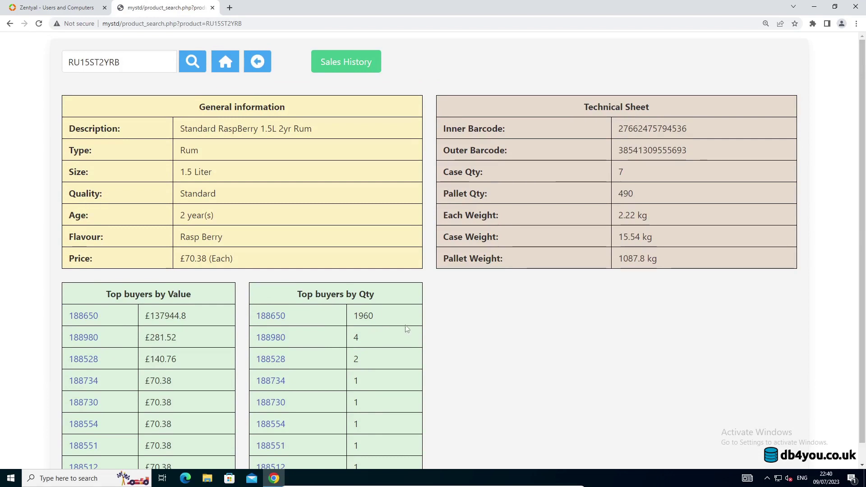
View RU15ST2YRB's empty sales history, go back, and return to the dashboard.
left_click(353, 67)
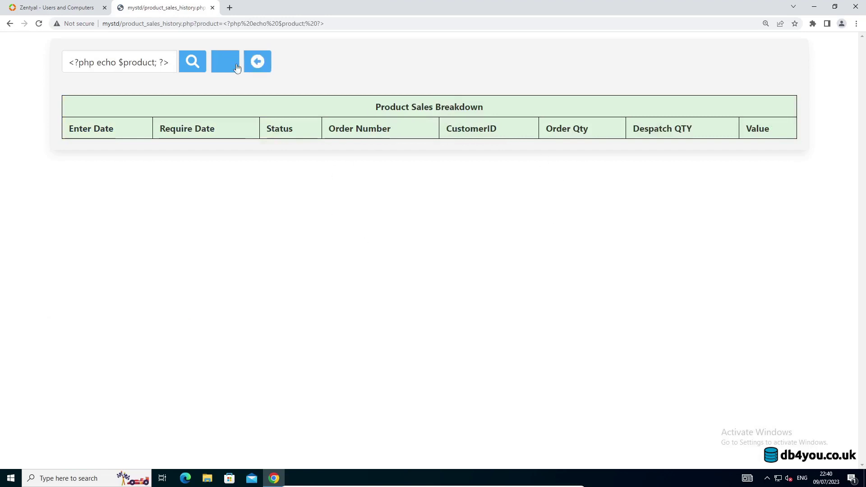
triple_click(126, 58)
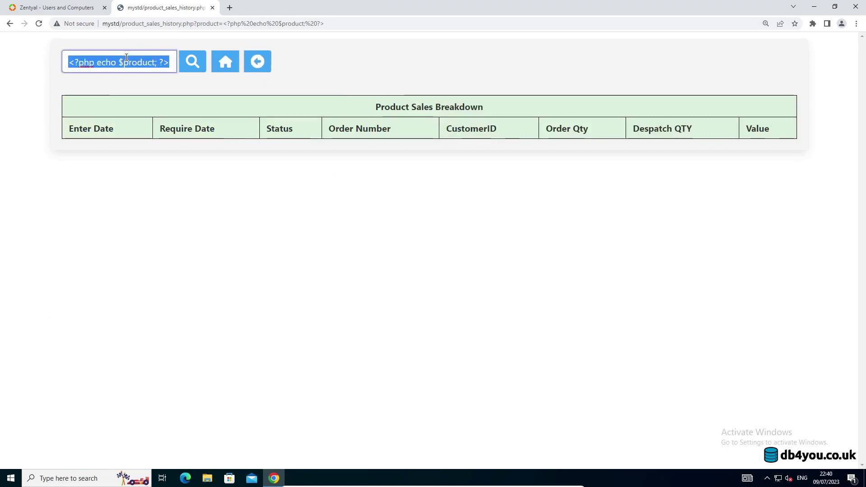
left_click(136, 61)
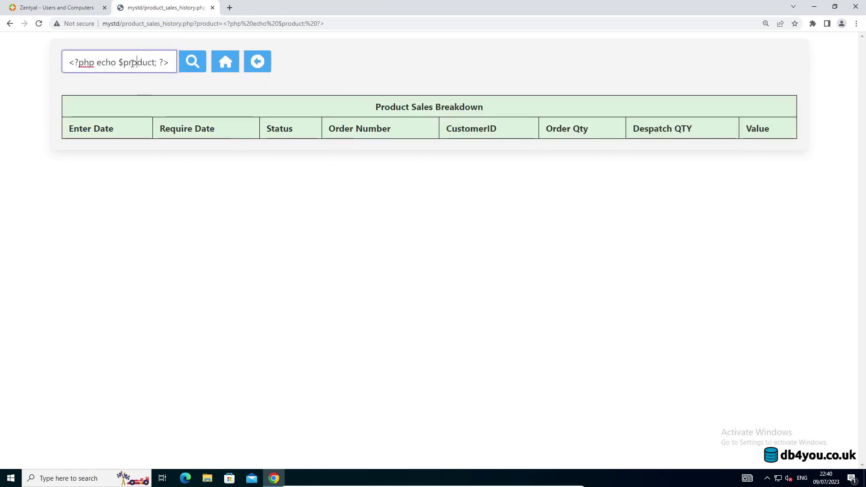
double_click(140, 62)
left_click(256, 67)
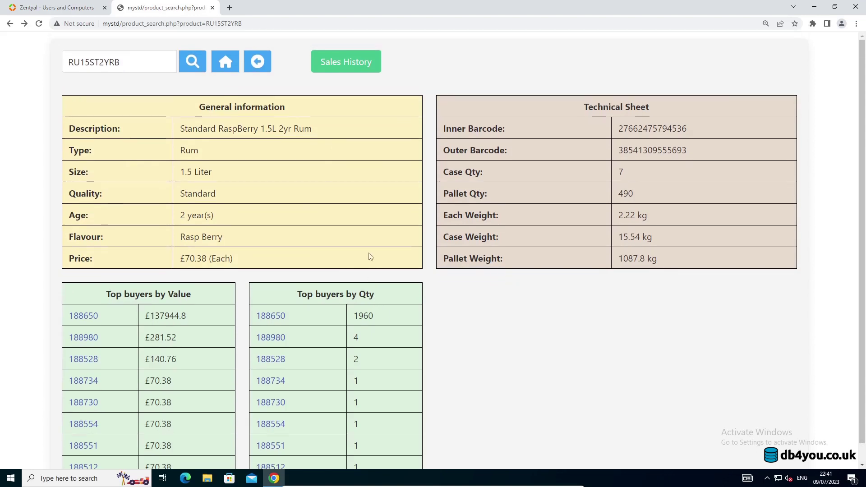
left_click(227, 64)
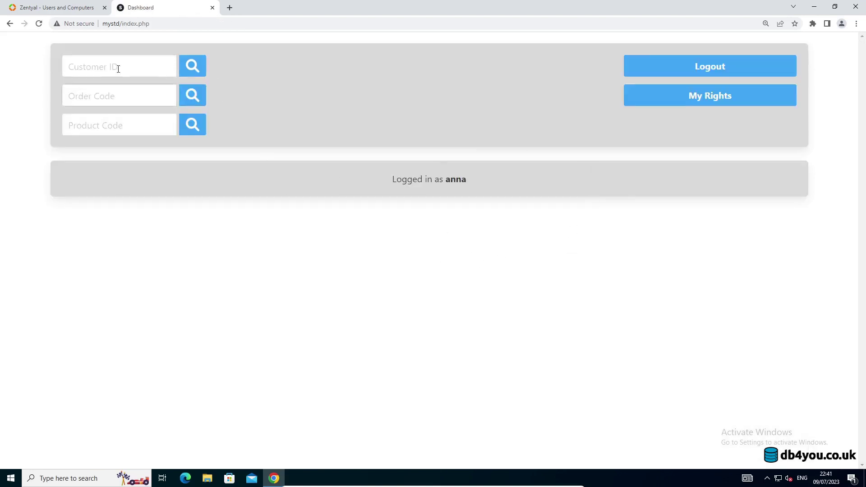
View the Warehouse group's single member in Zentyal, briefly checking the MySTD tab.
left_click(76, 8)
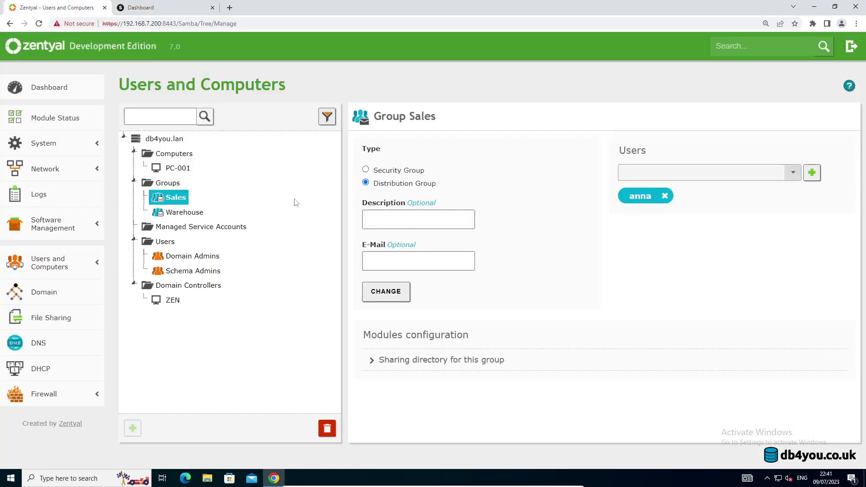
left_click(192, 213)
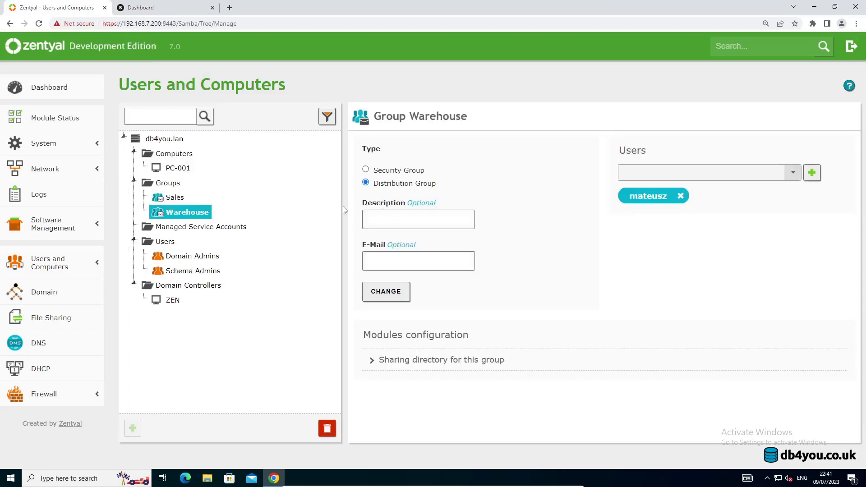
left_click(155, 8)
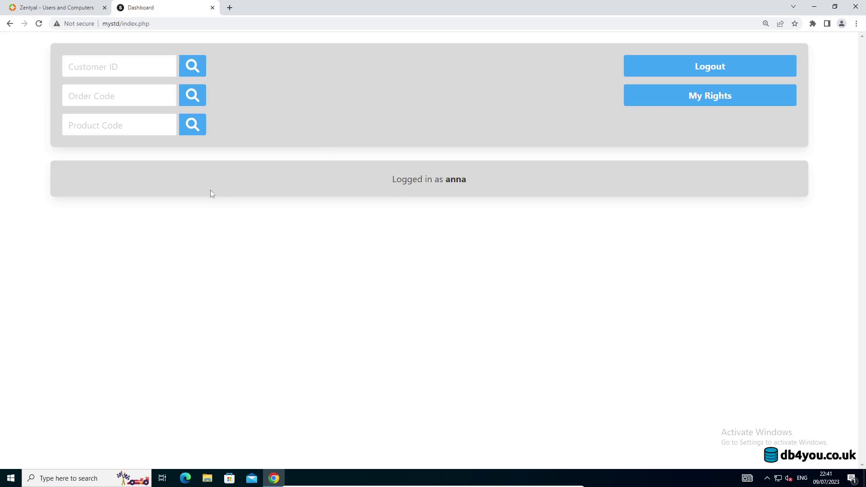
left_click(76, 7)
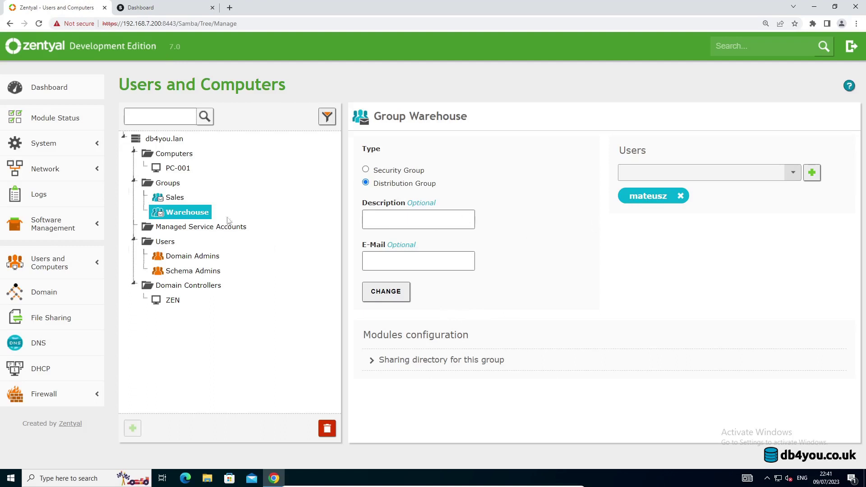
Add a new domain user with user name, first name, last name and password.
left_click(171, 243)
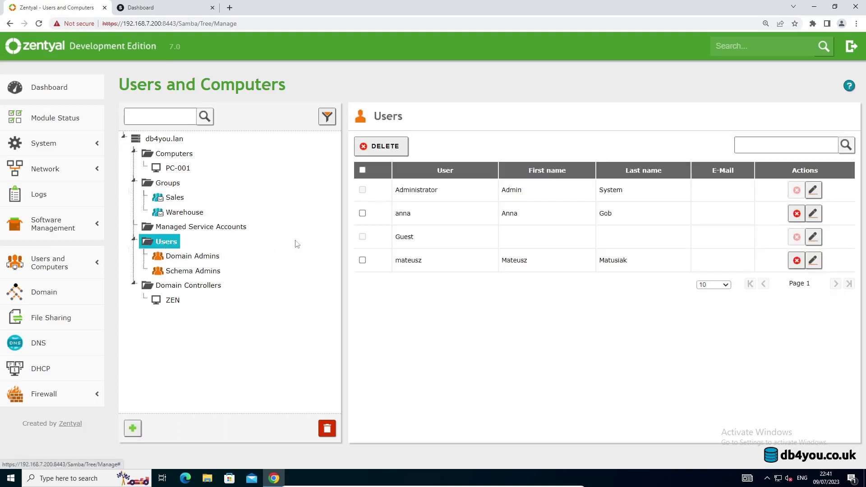
left_click(133, 428)
left_click(417, 175)
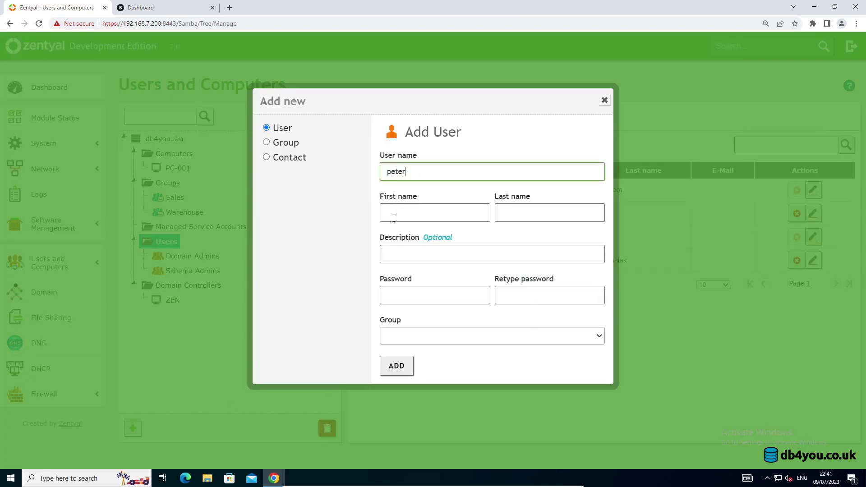
left_click(409, 214)
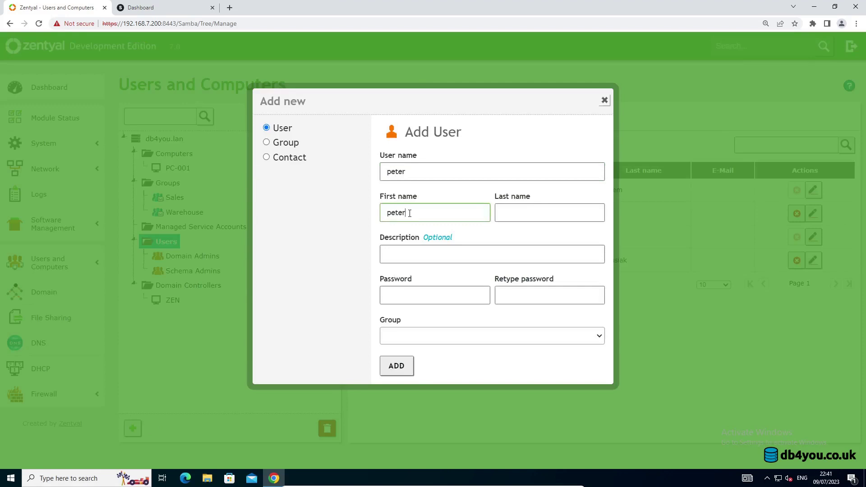
left_click(530, 205)
type("****************")
left_click(395, 365)
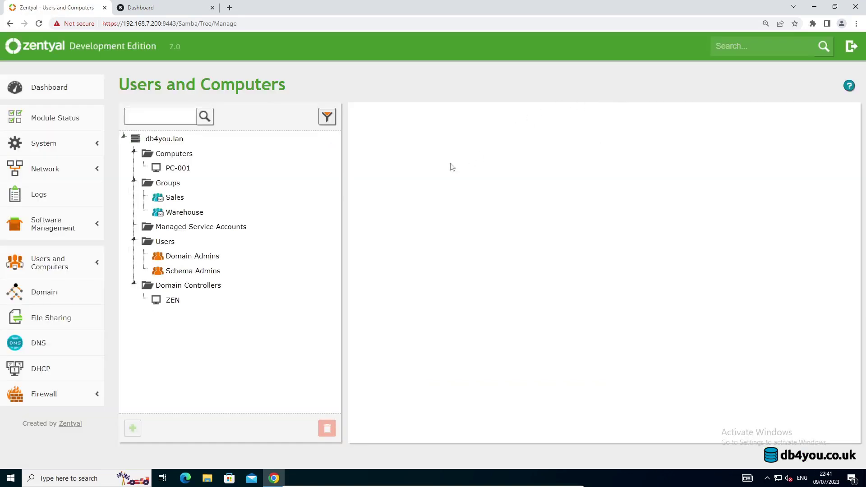
Add the new user to the Warehouse group, then log out of MySTD.
left_click(190, 213)
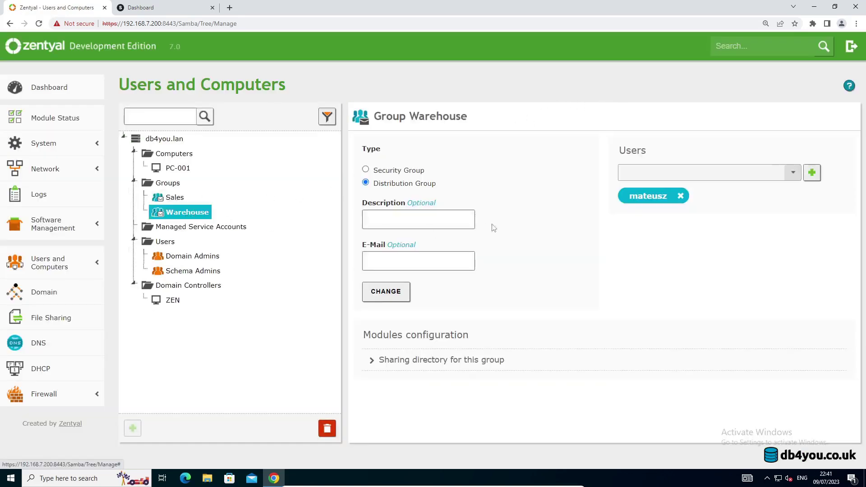
left_click(792, 177)
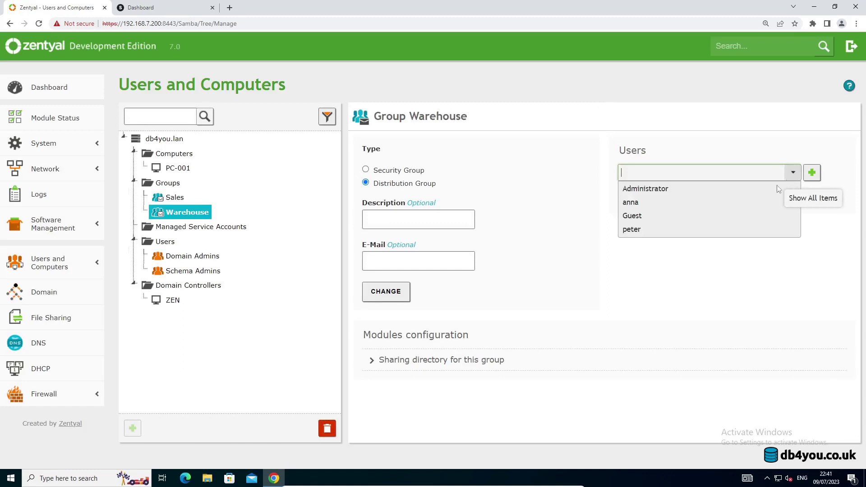
left_click(654, 230)
left_click(812, 172)
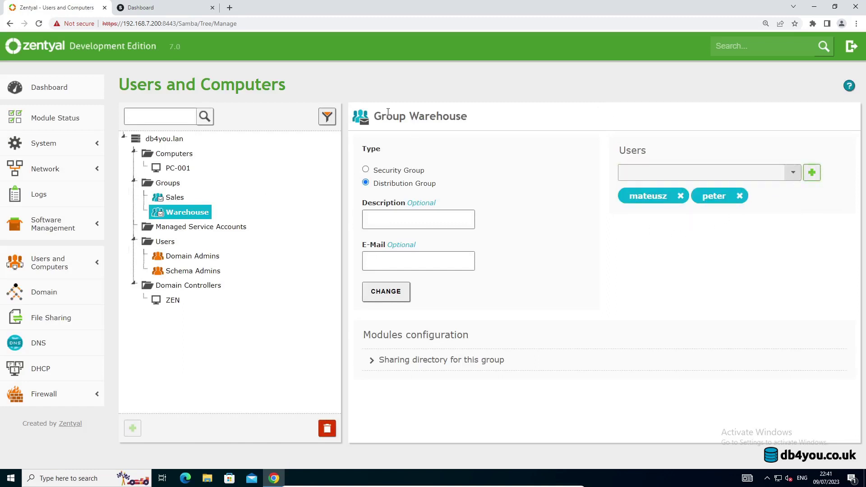
left_click(203, 10)
left_click(706, 74)
Log in to MySTD as the new user and dismiss the password breach warning.
left_click(438, 222)
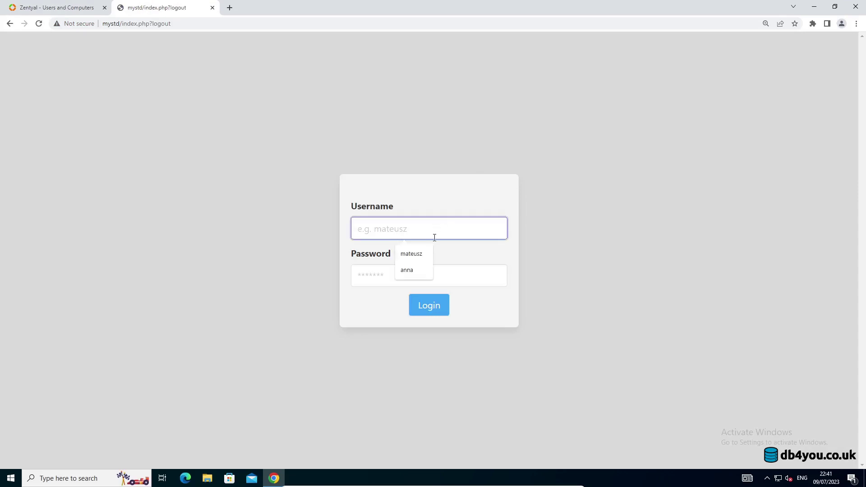
type("peter")
key("Tab")
type("123456789")
key("Return")
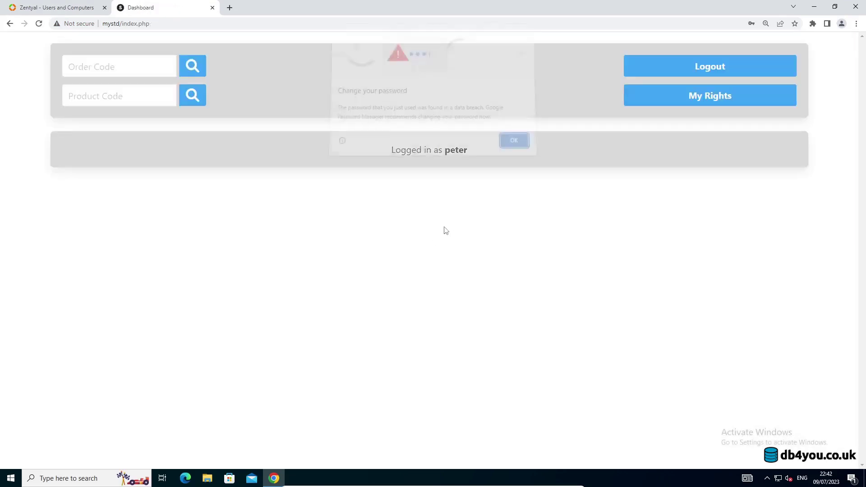
left_click(511, 141)
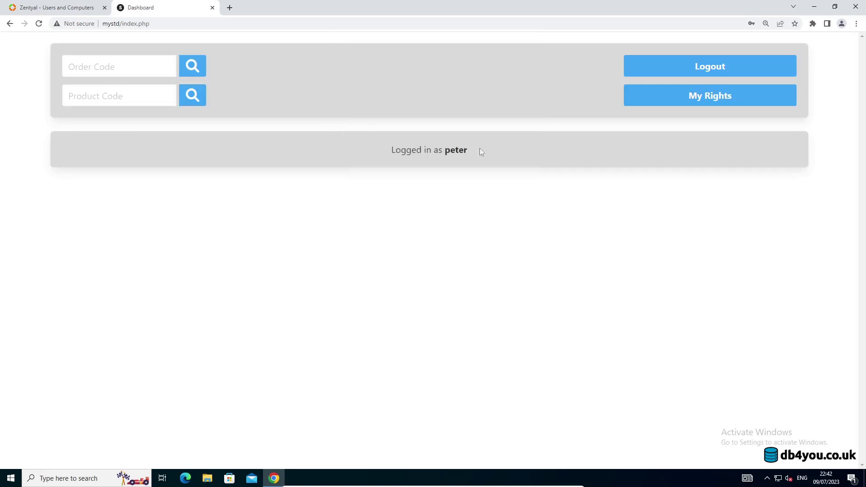
Confirm on My Rights that the new user belongs only to Warehouse, then return to the dashboard.
left_click(671, 99)
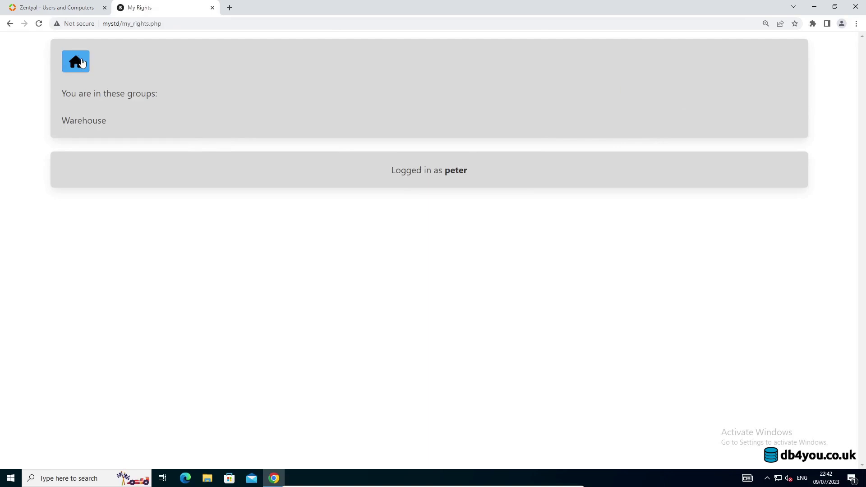
left_click(83, 66)
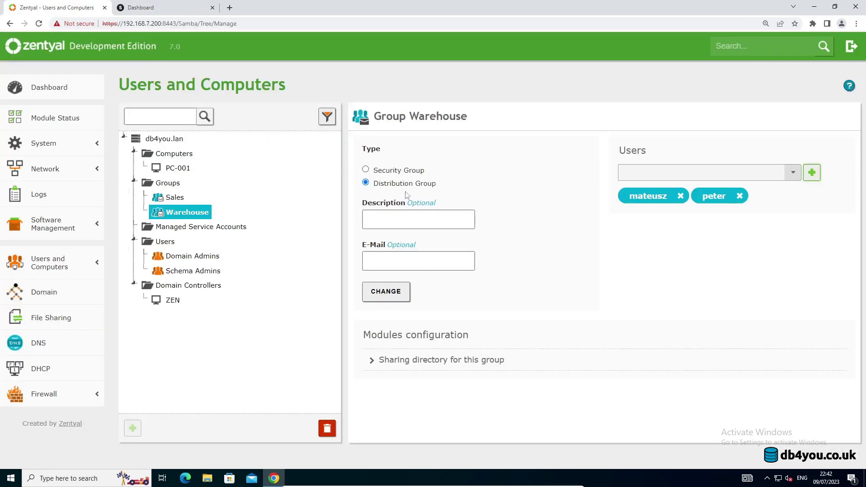
left_click(81, 7)
left_click(164, 6)
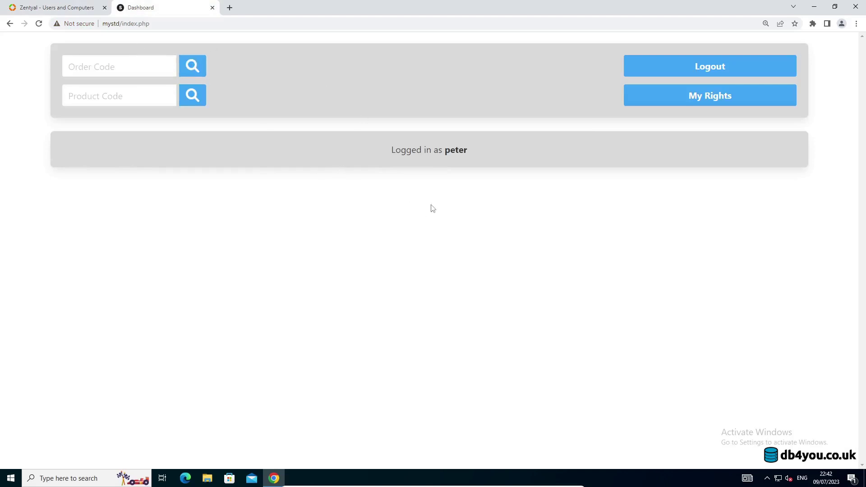
Log out and sign back in with the other saved user account, dismissing the password breach warning.
left_click(110, 71)
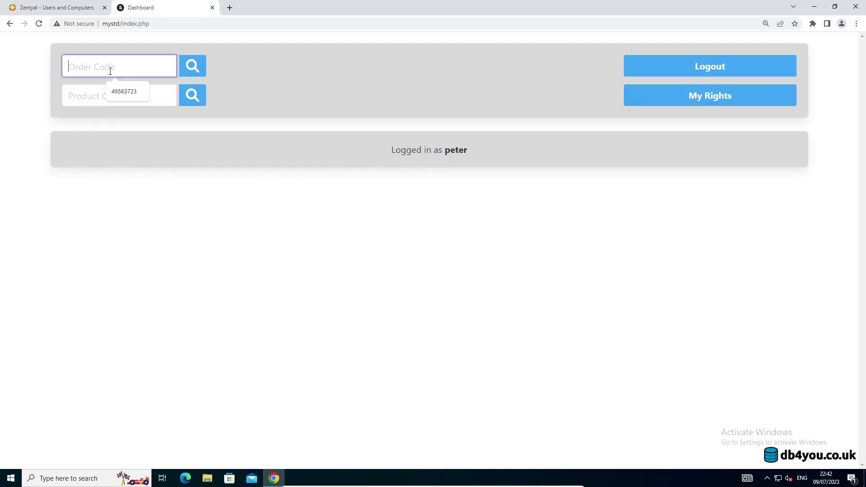
left_click(734, 74)
left_click(416, 229)
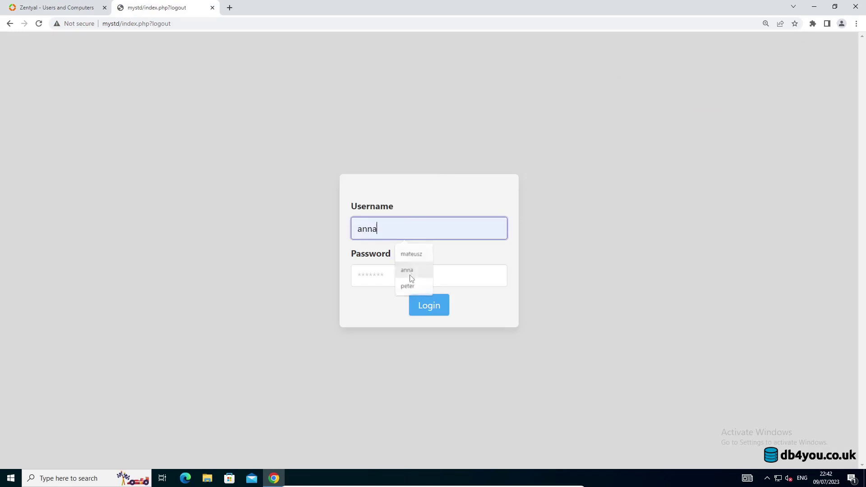
left_click(402, 279)
left_click(403, 272)
type("*********")
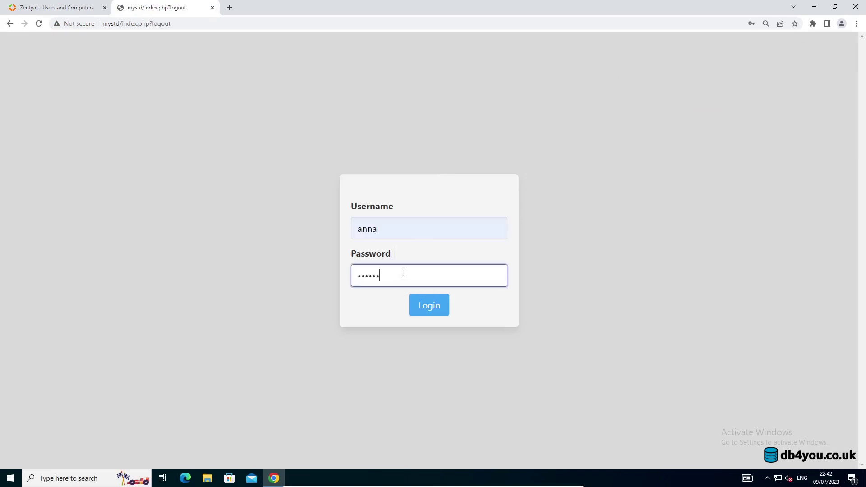
key("Return")
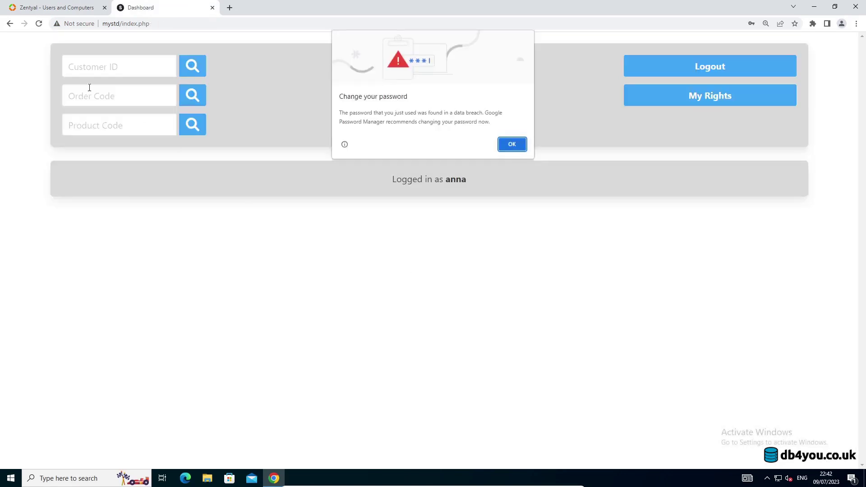
left_click(512, 144)
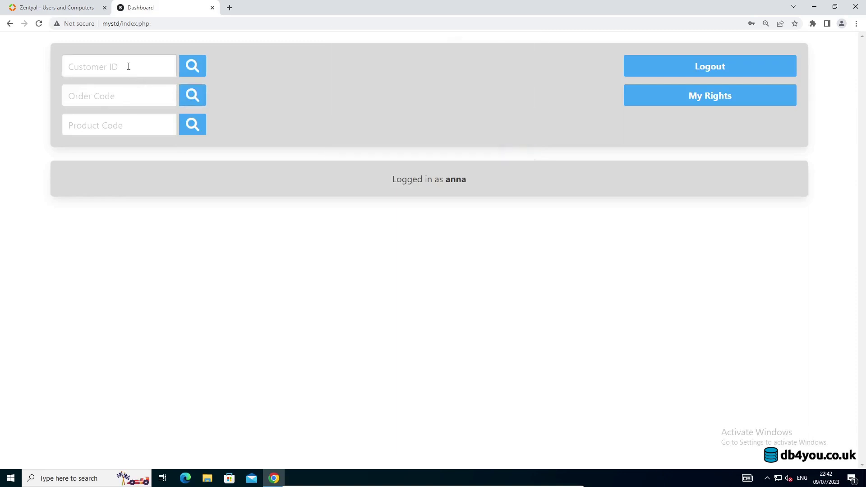
Look up a saved customer ID to show that customer's 36 orders totalling £152378.77.
left_click(137, 72)
left_click(149, 88)
left_click(203, 71)
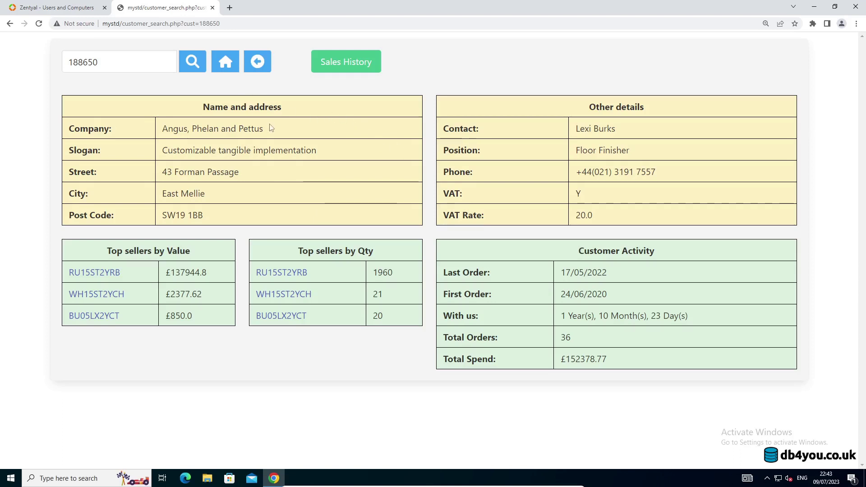
Go back to the Home dashboard and log the current user out.
left_click(227, 67)
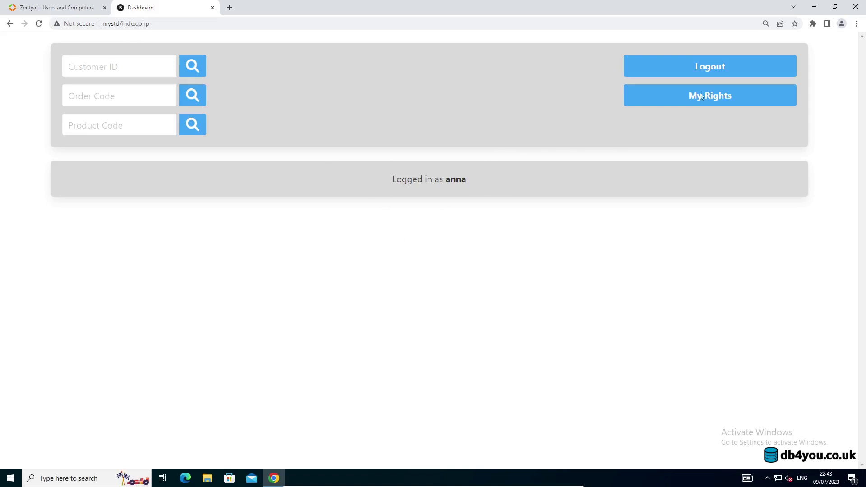
left_click(736, 66)
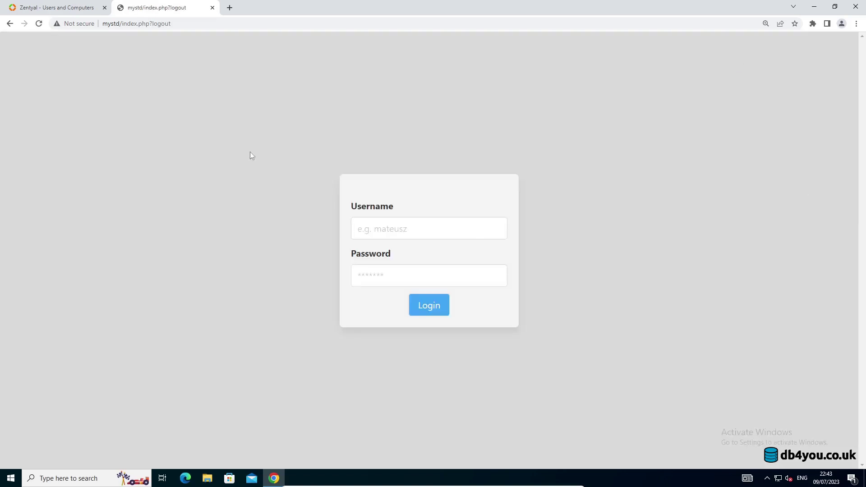